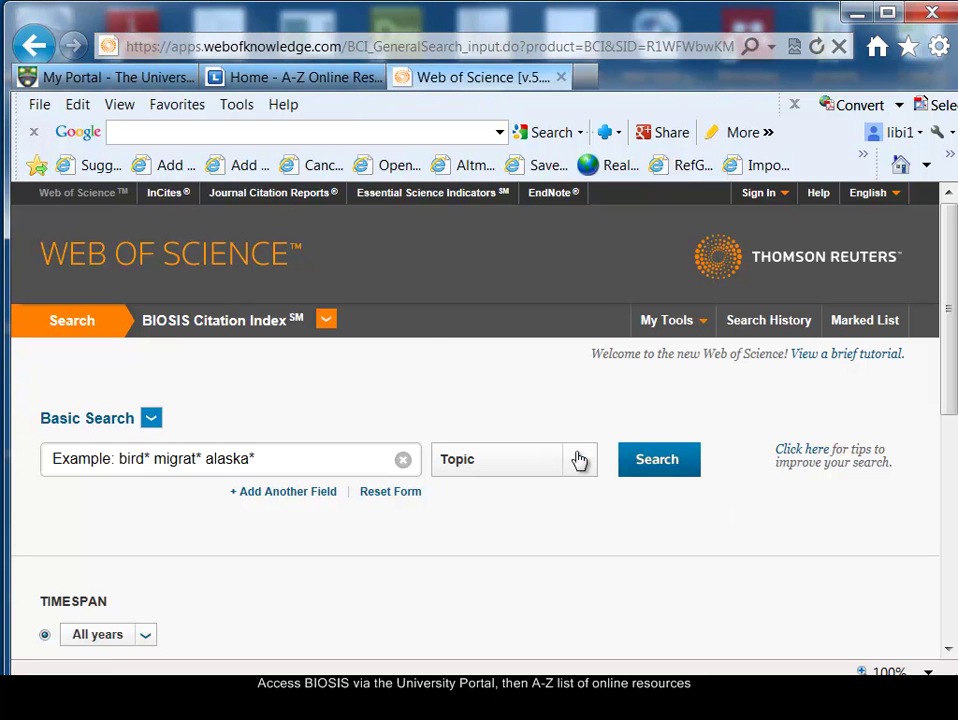
Set the search field dropdown to Major Concepts.
click(579, 459)
scroll(577, 417, down, 1)
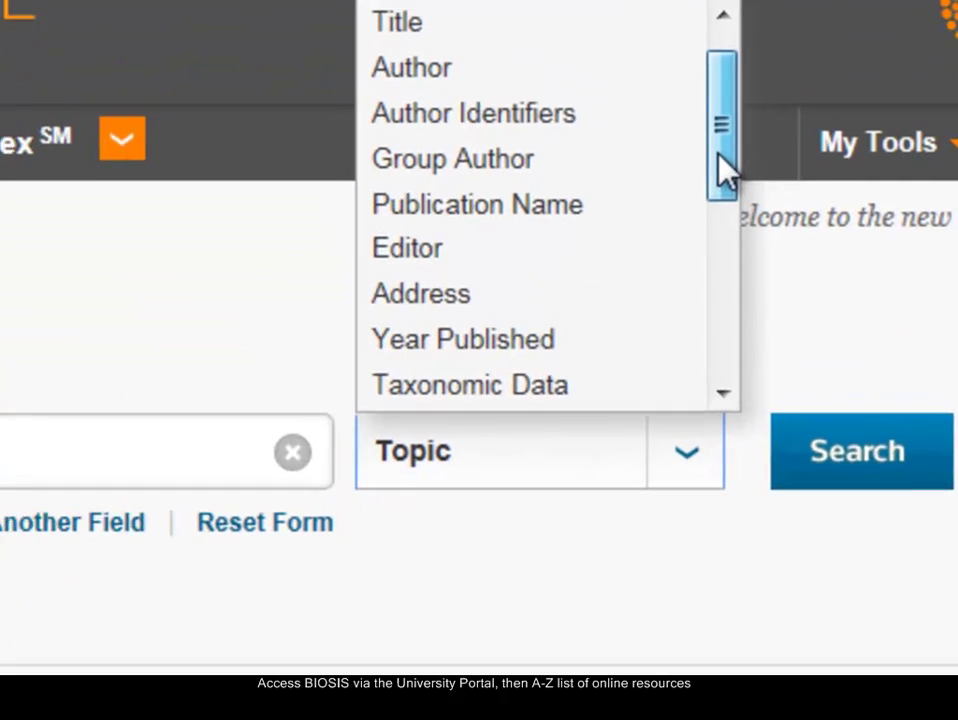
drag(718, 153, 714, 207)
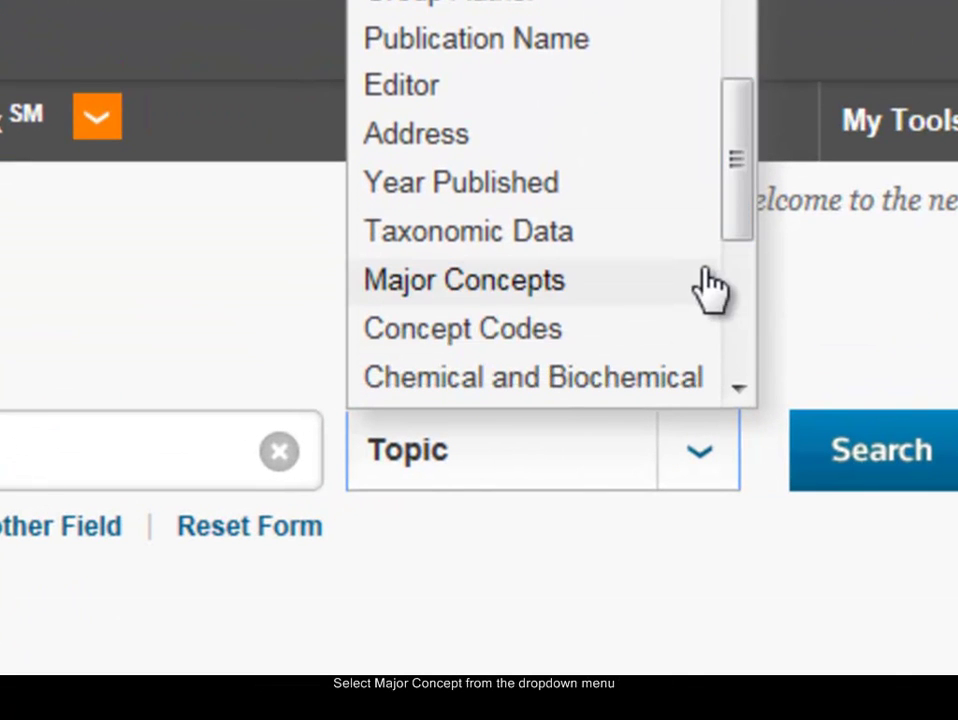
click(627, 289)
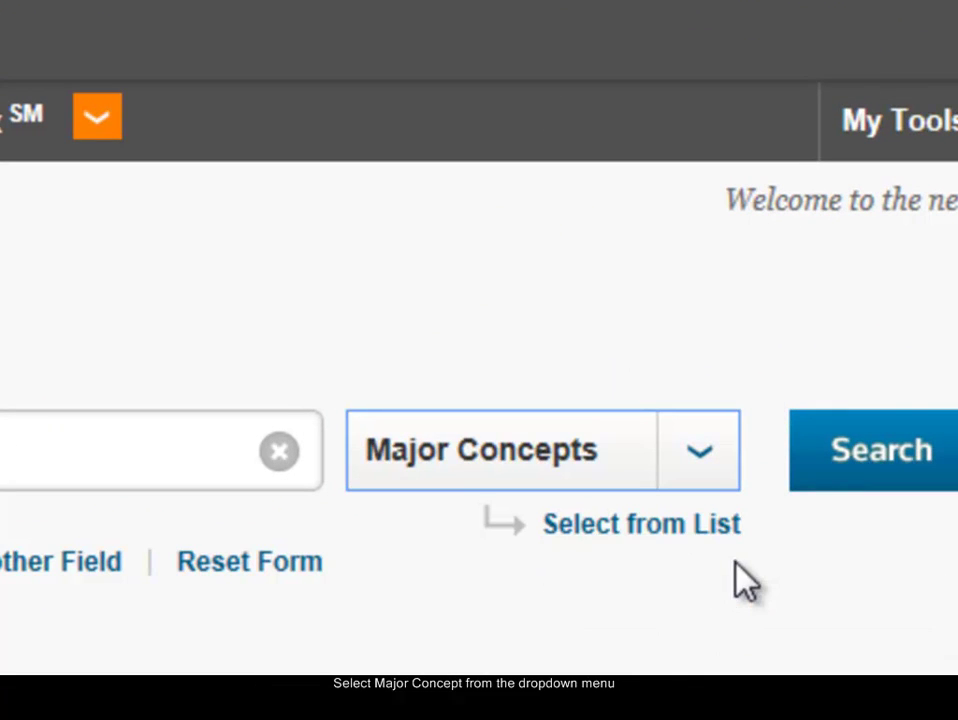
Open the Major Concepts lookup list and browse its concepts hierarchy.
click(716, 529)
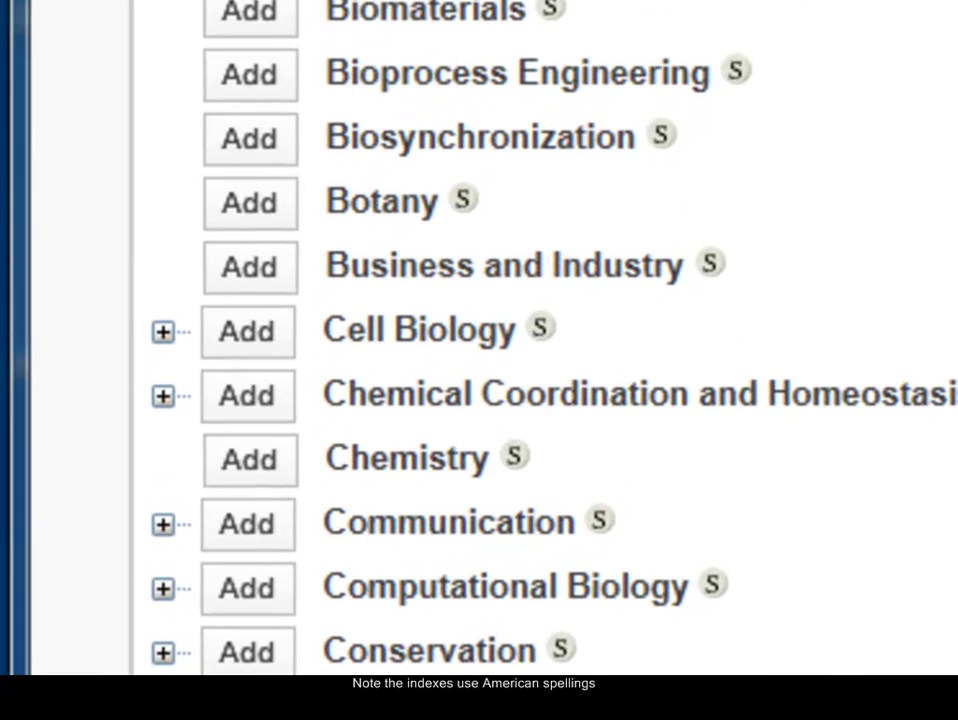
scroll(480, 340, down, 5)
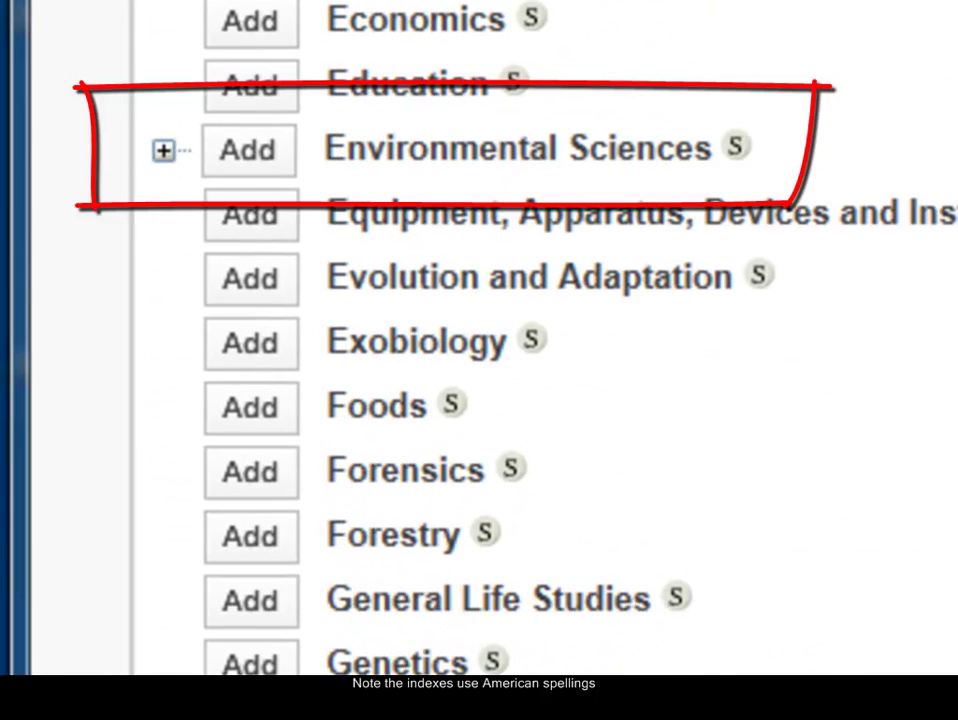
scroll(919, 145, up, 10)
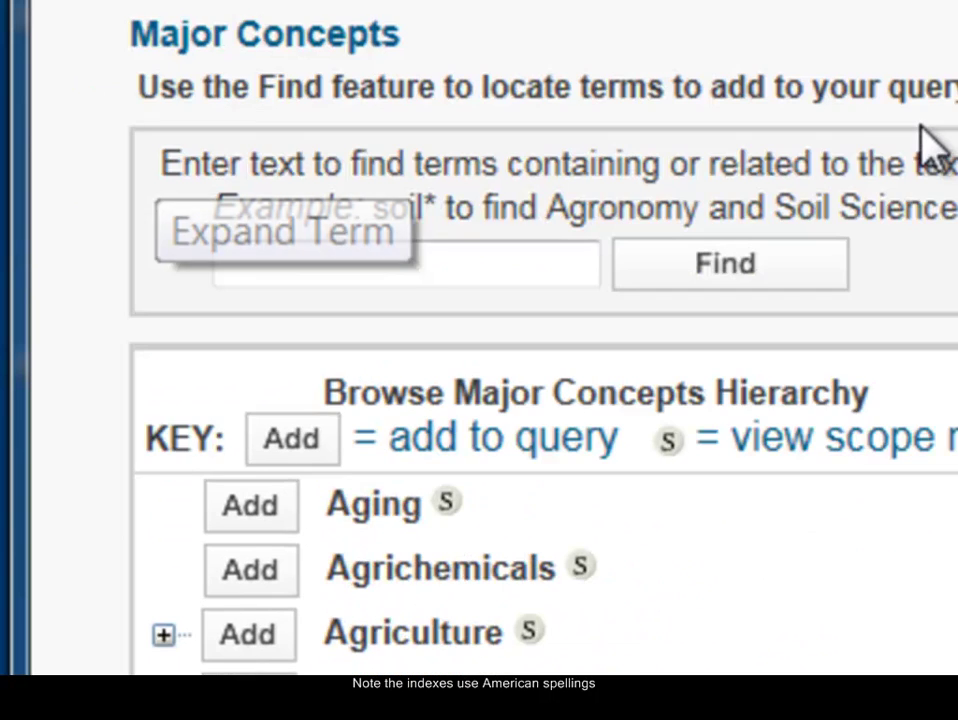
scroll(545, 340, down, 15)
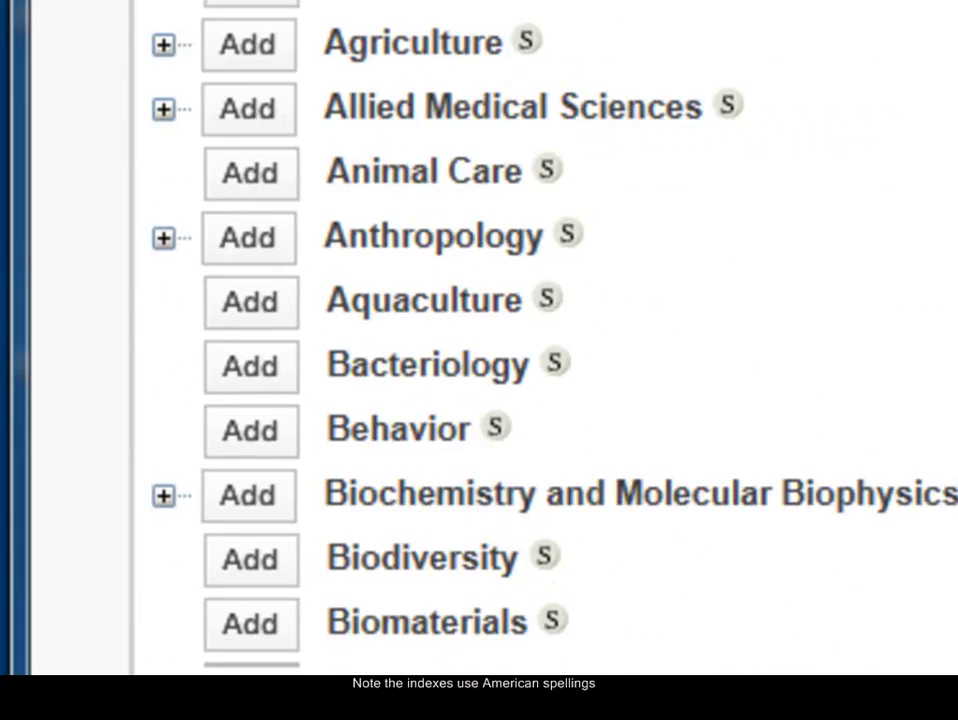
scroll(480, 340, down, 4)
scroll(480, 340, down, 2)
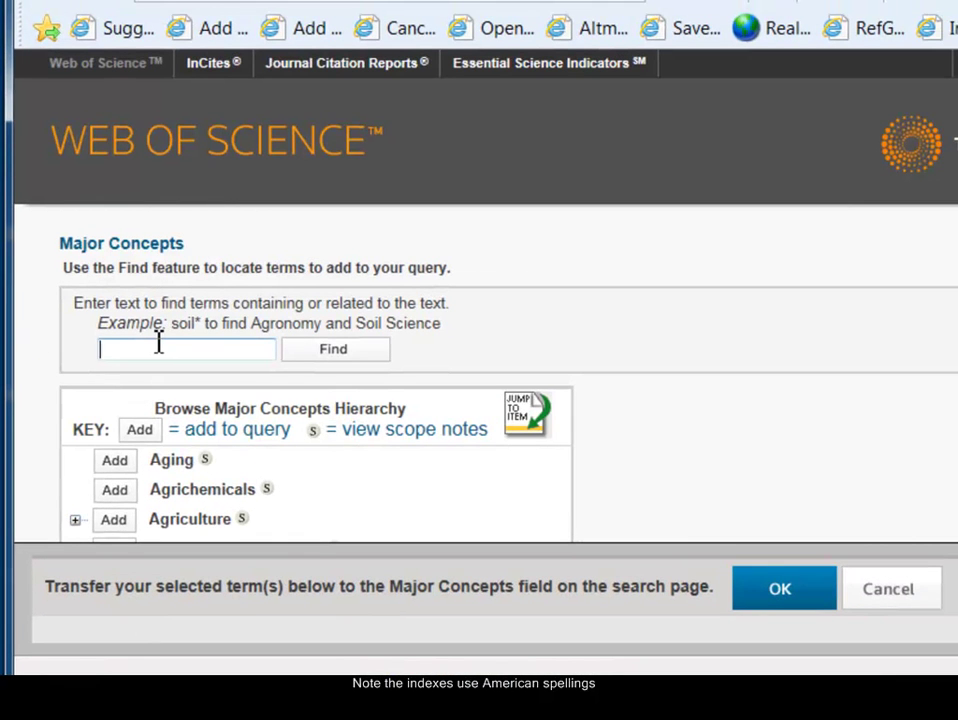
Find 'biodiversity' in the Major Concepts lookup and view the Biodiversity scope note.
click(158, 344)
text(biodiver)
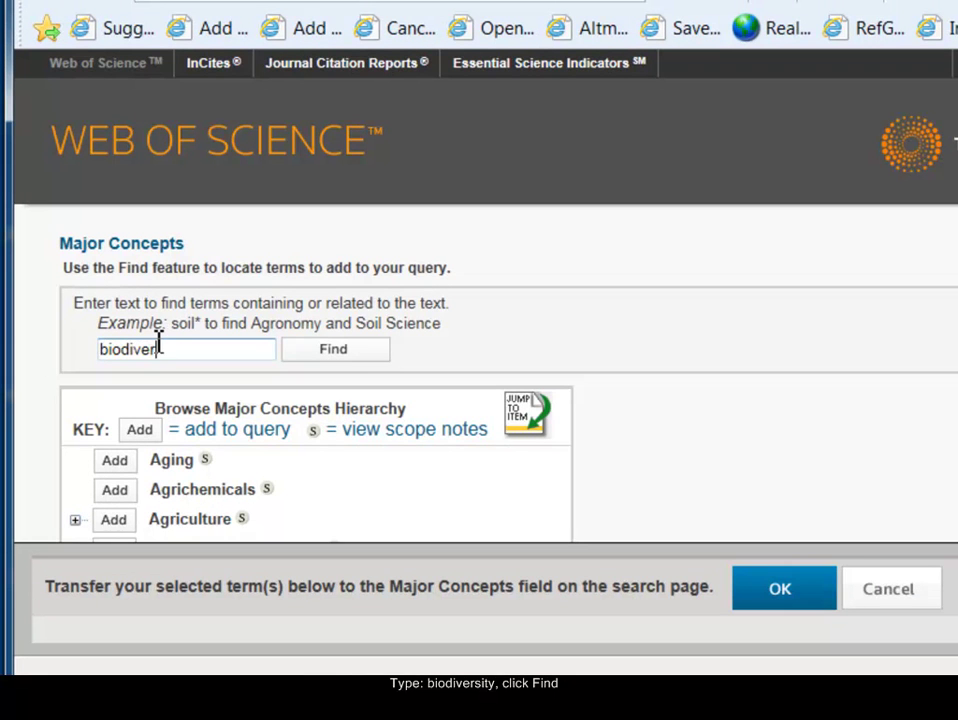
text(sity)
click(360, 354)
scroll(360, 354, down, 1)
scroll(360, 300, down, 3)
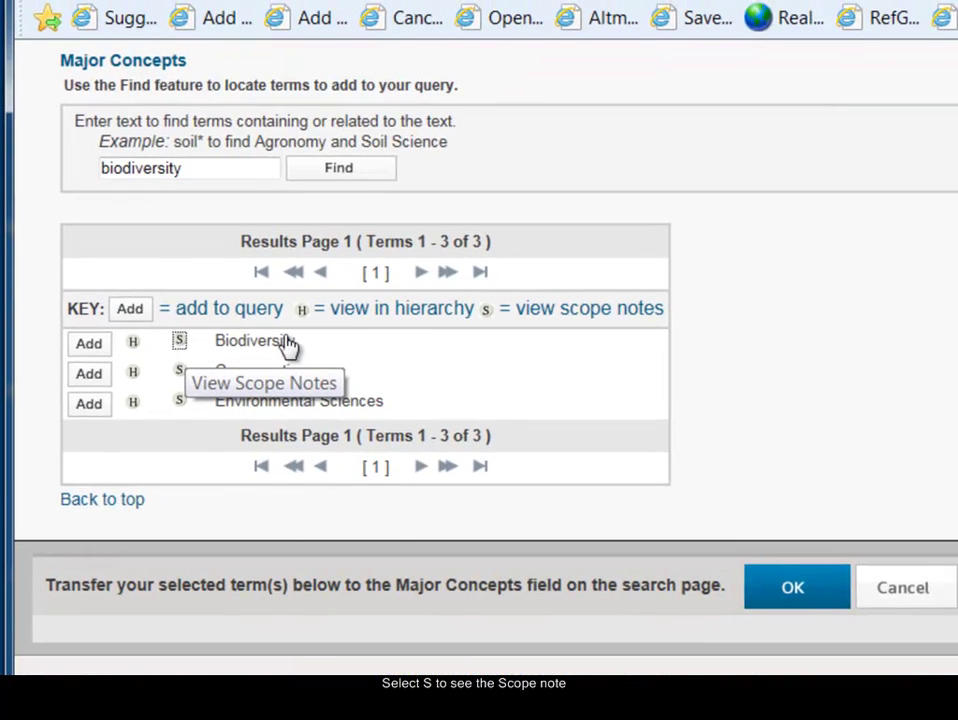
click(455, 153)
scroll(480, 300, down, 1)
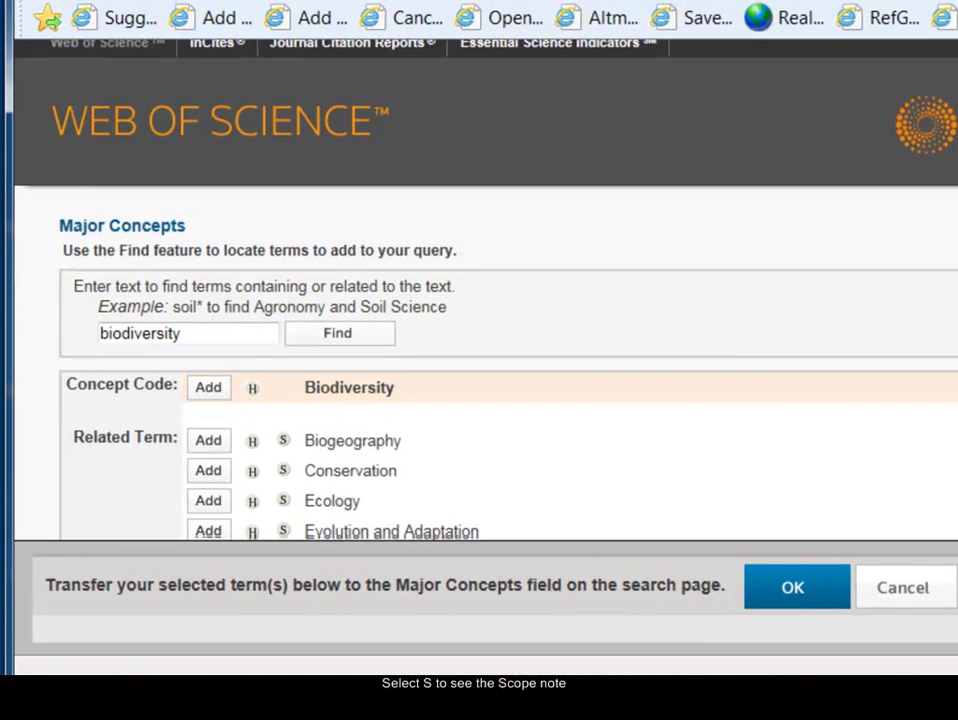
scroll(180, 269, down, 1)
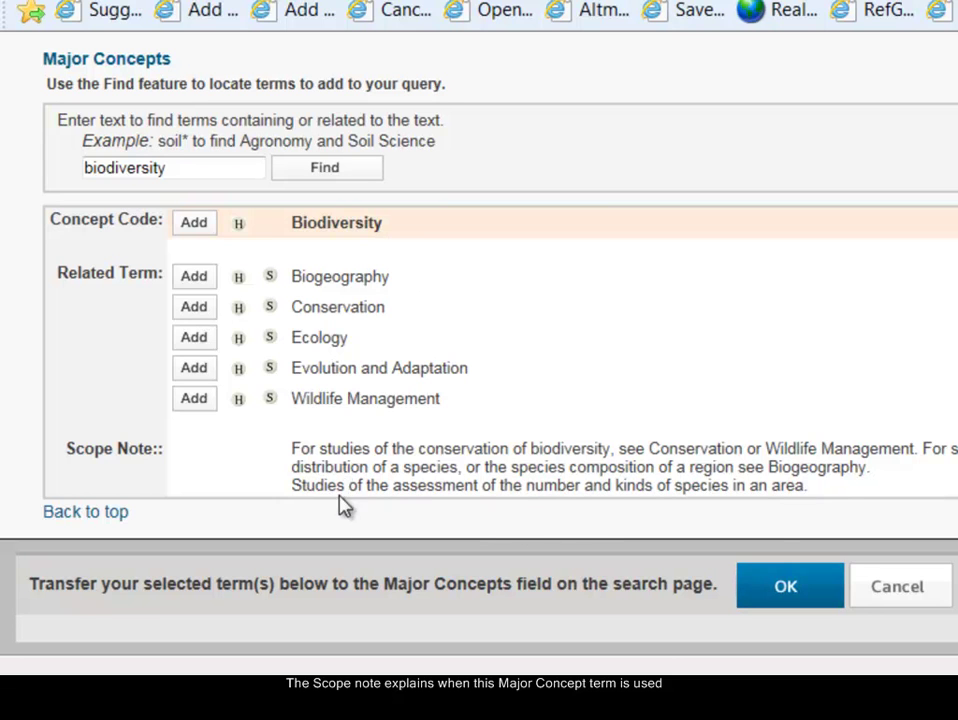
Transfer Biodiversity to the search field and search it, limited to the Last 5 years.
click(192, 223)
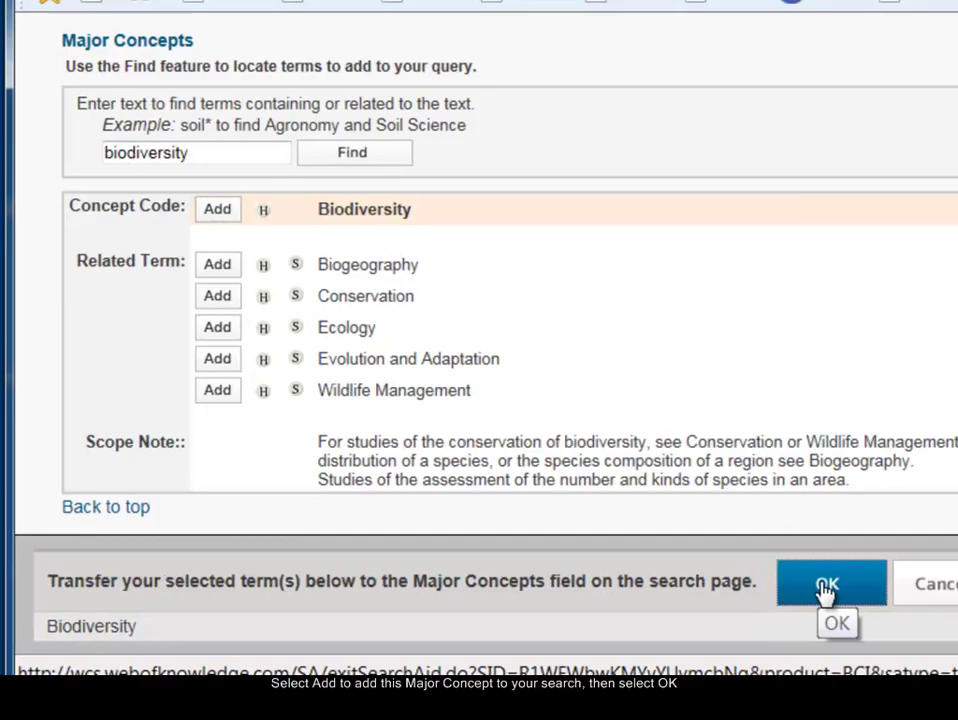
click(825, 588)
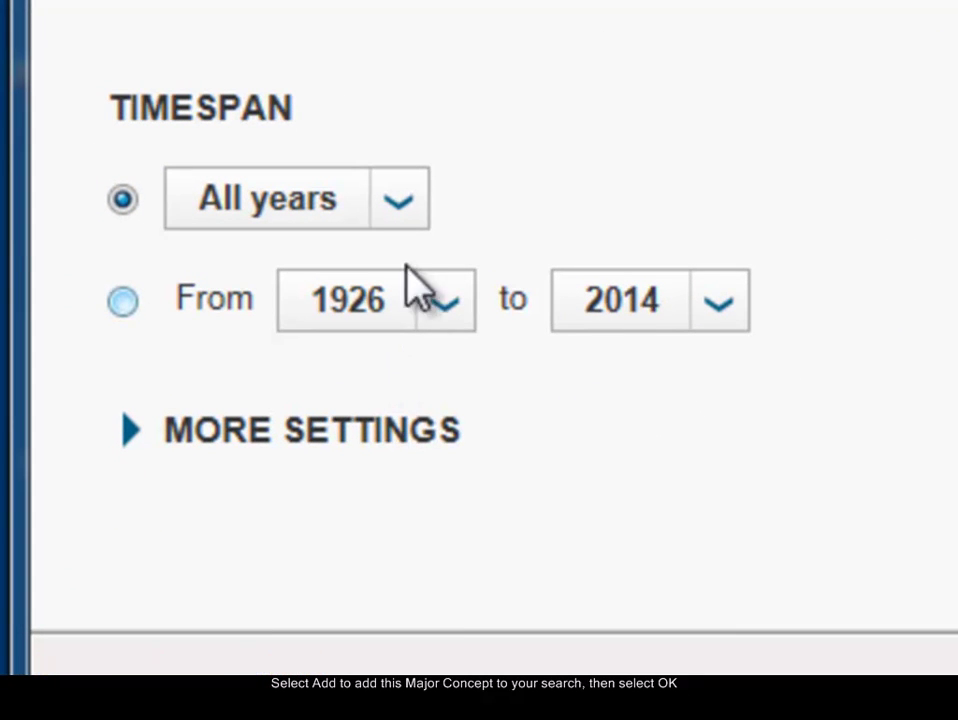
click(405, 205)
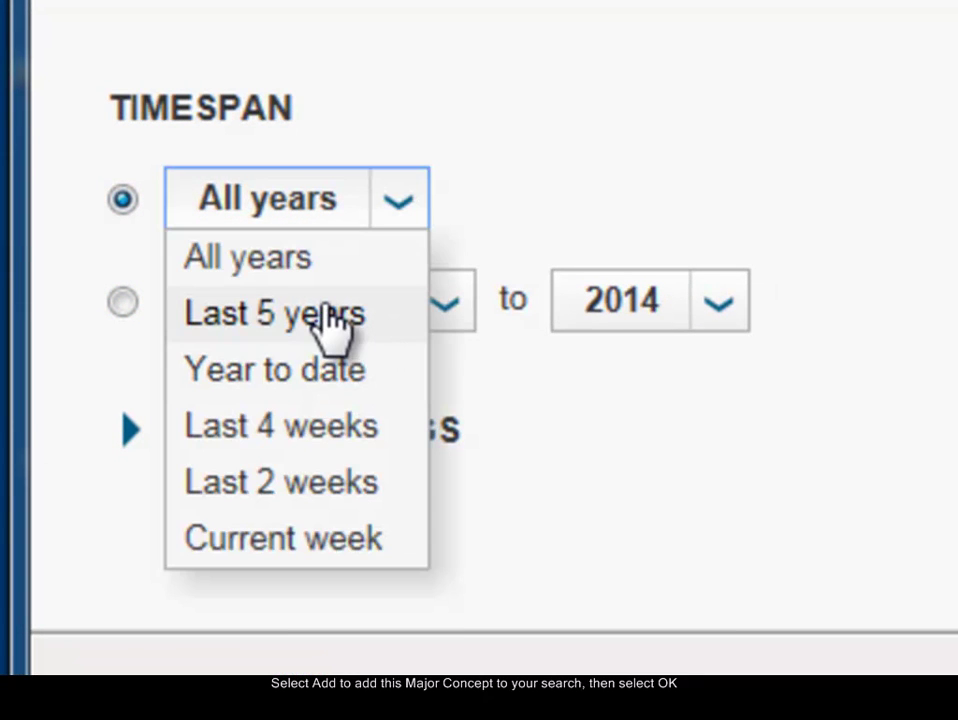
click(328, 312)
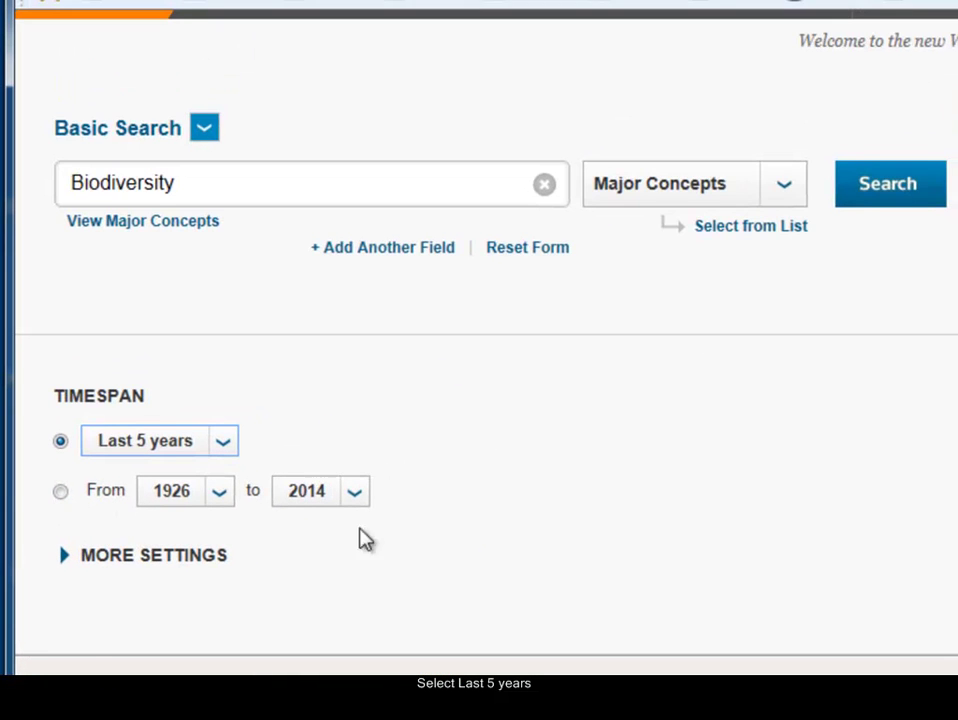
scroll(293, 428, up, 2)
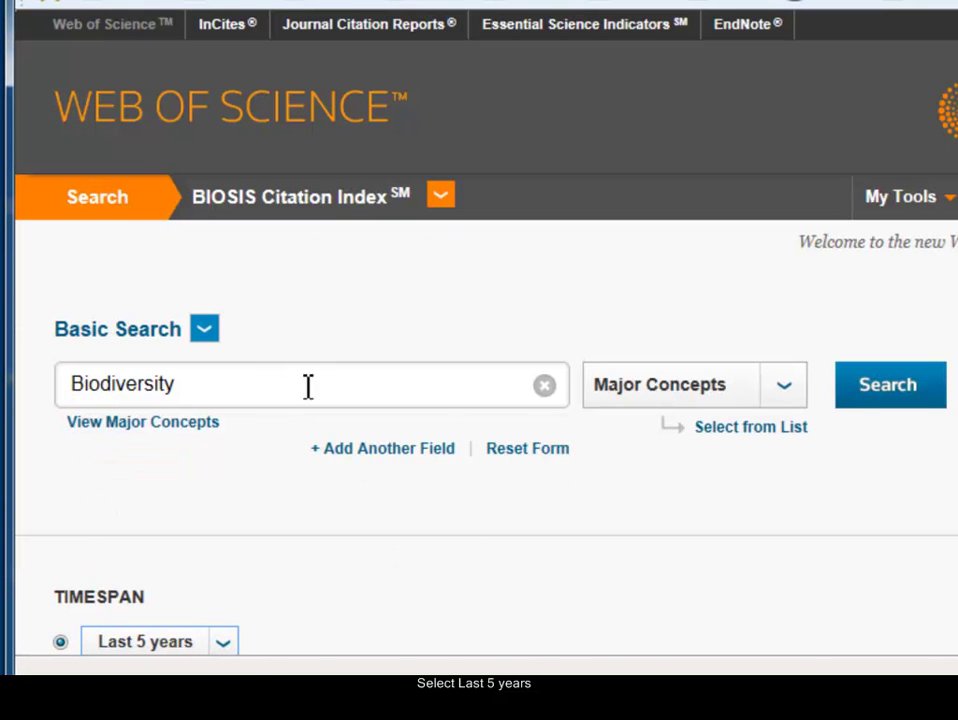
click(912, 386)
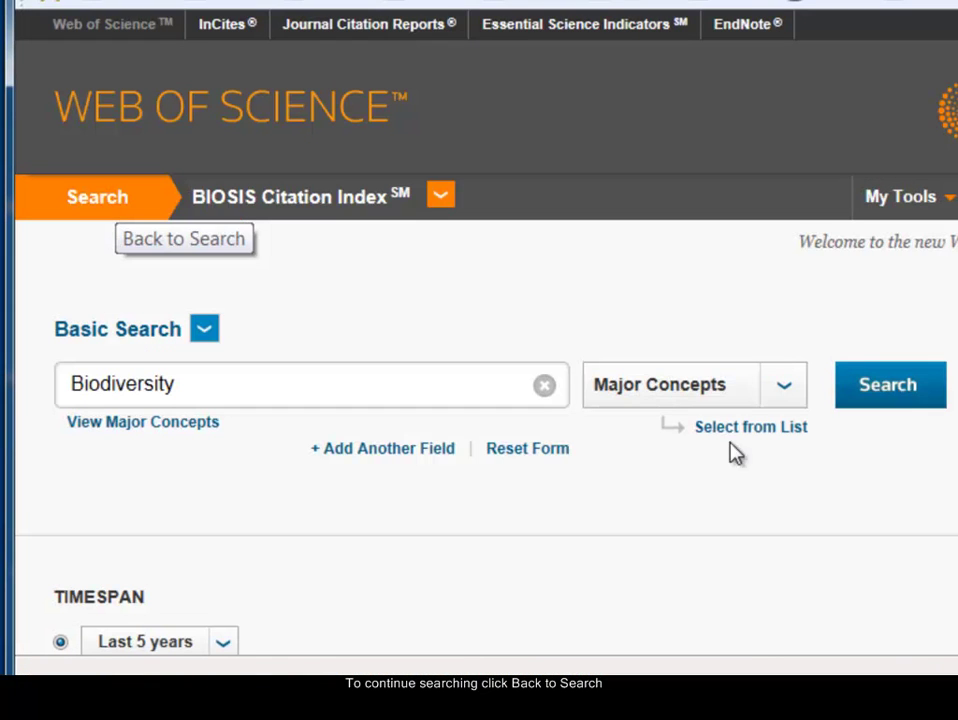
Clear the form and search the Taxonomic Data field for "salmo salar".
click(540, 452)
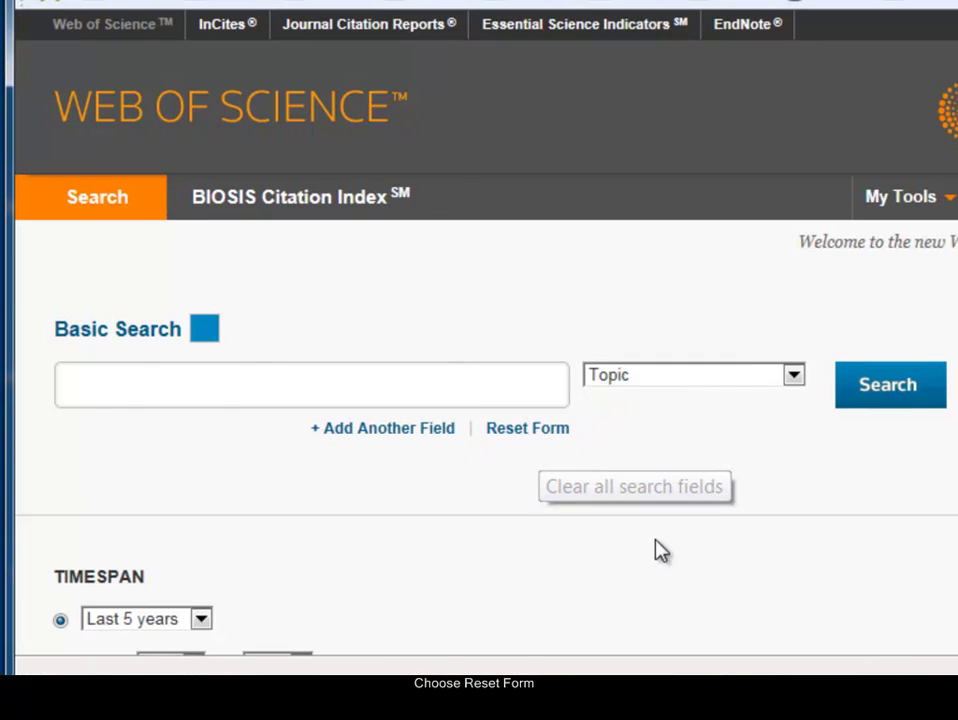
click(782, 390)
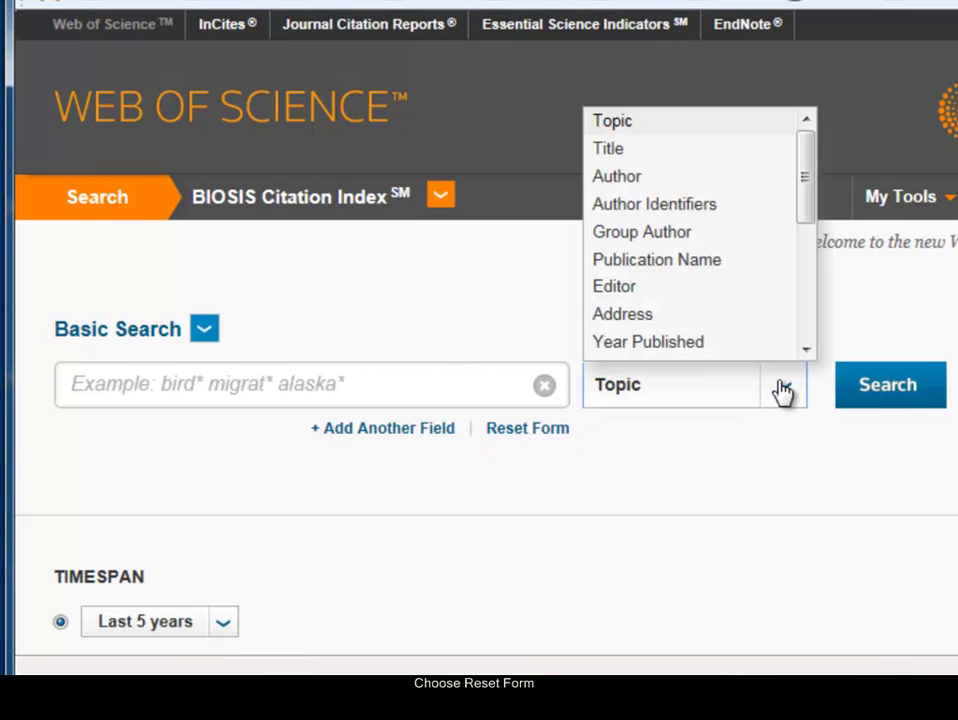
scroll(776, 257, down, 1)
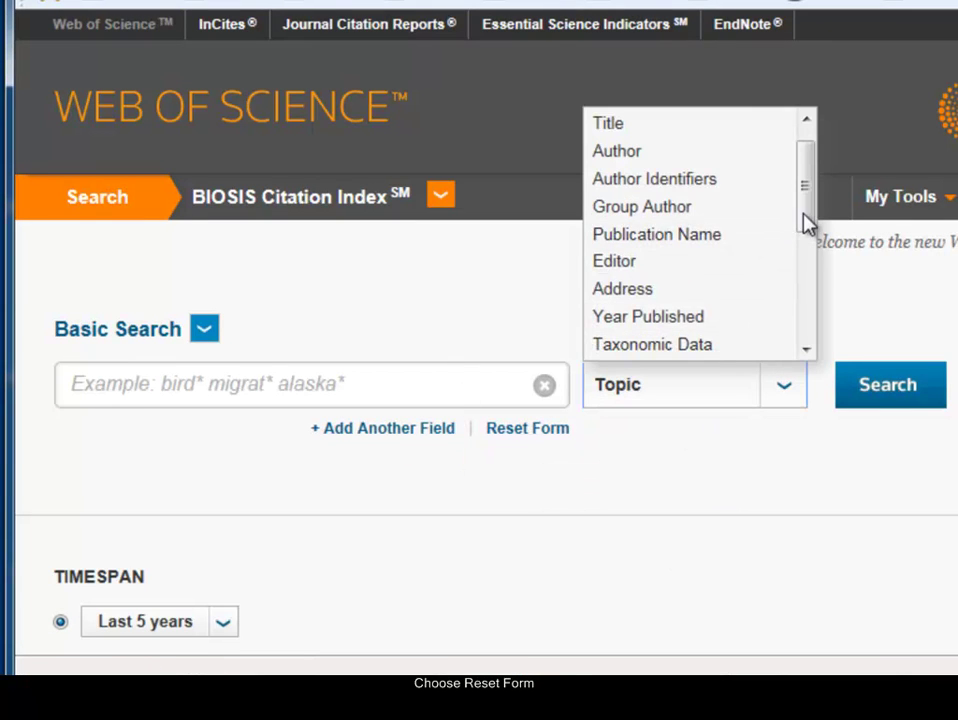
drag(803, 224, 806, 240)
click(712, 301)
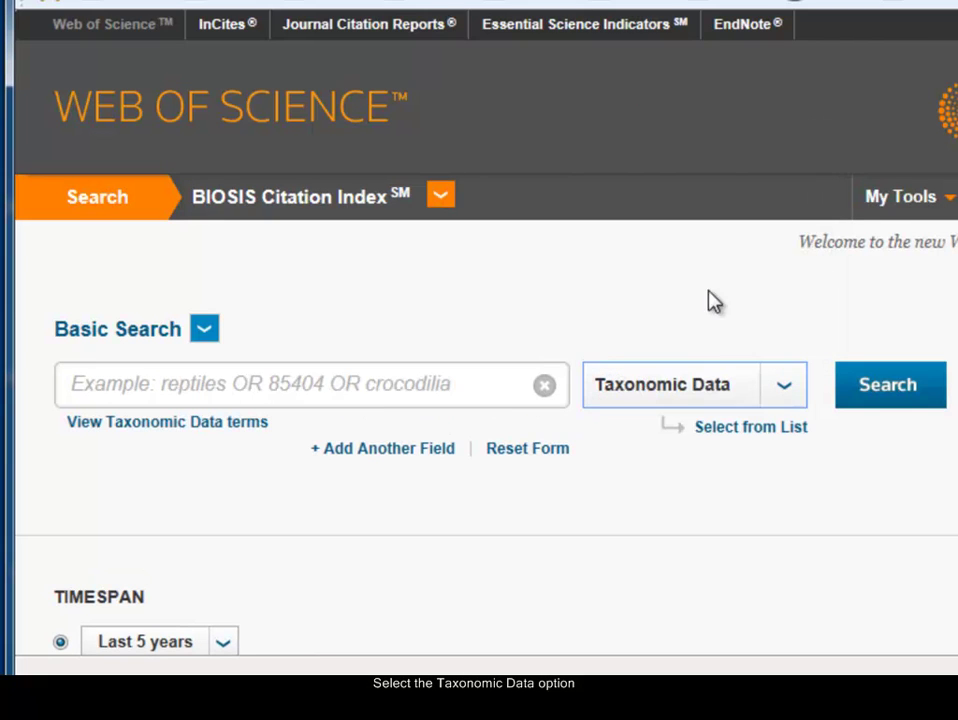
click(270, 393)
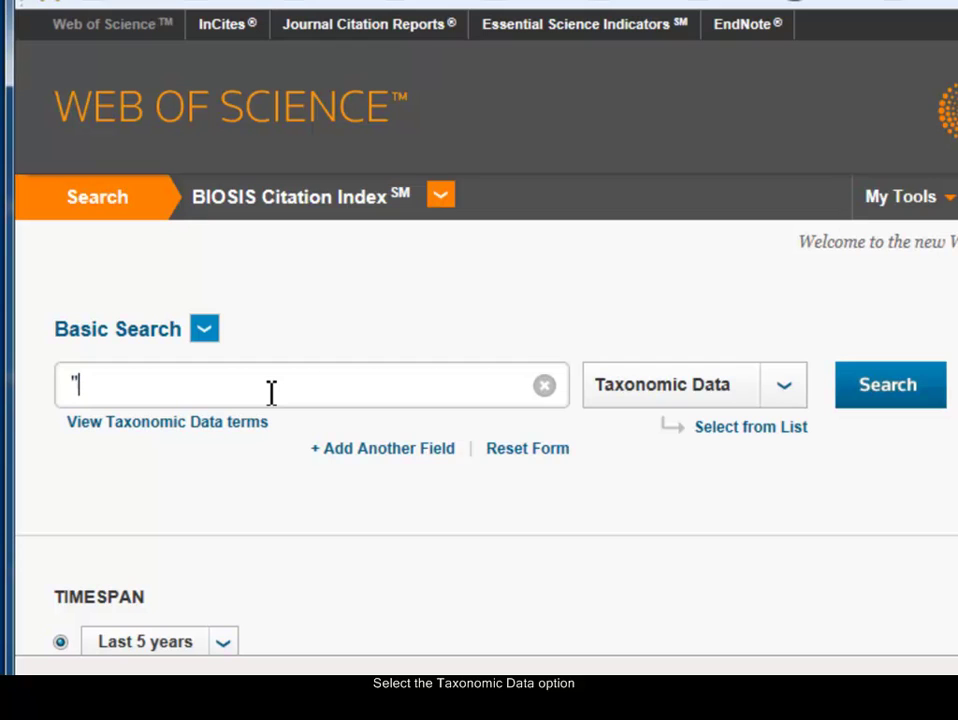
text("salmo s)
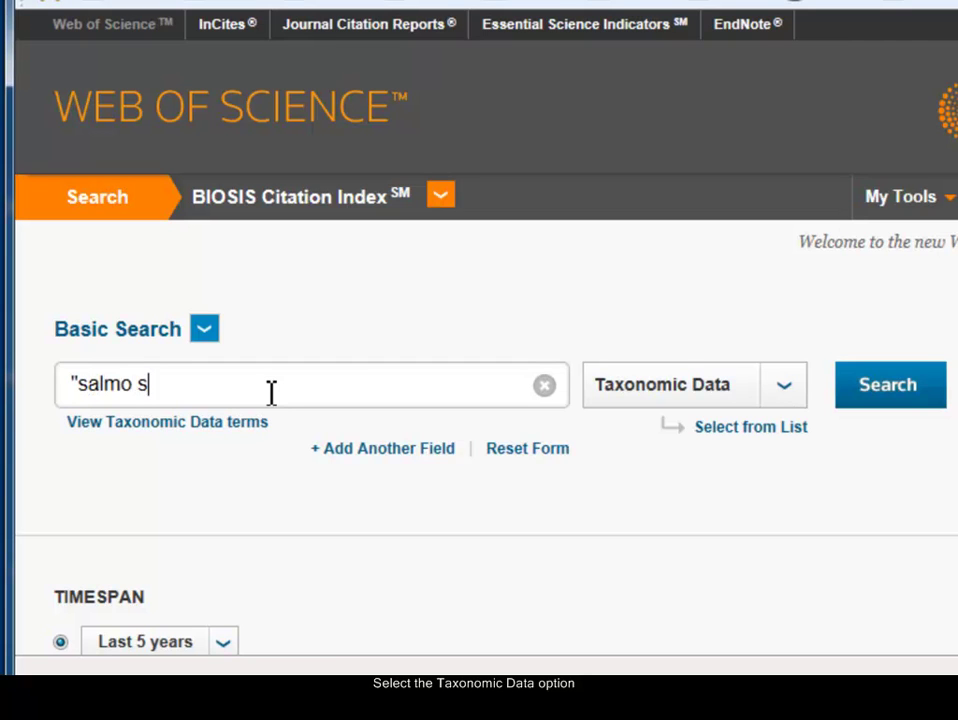
text(alar")
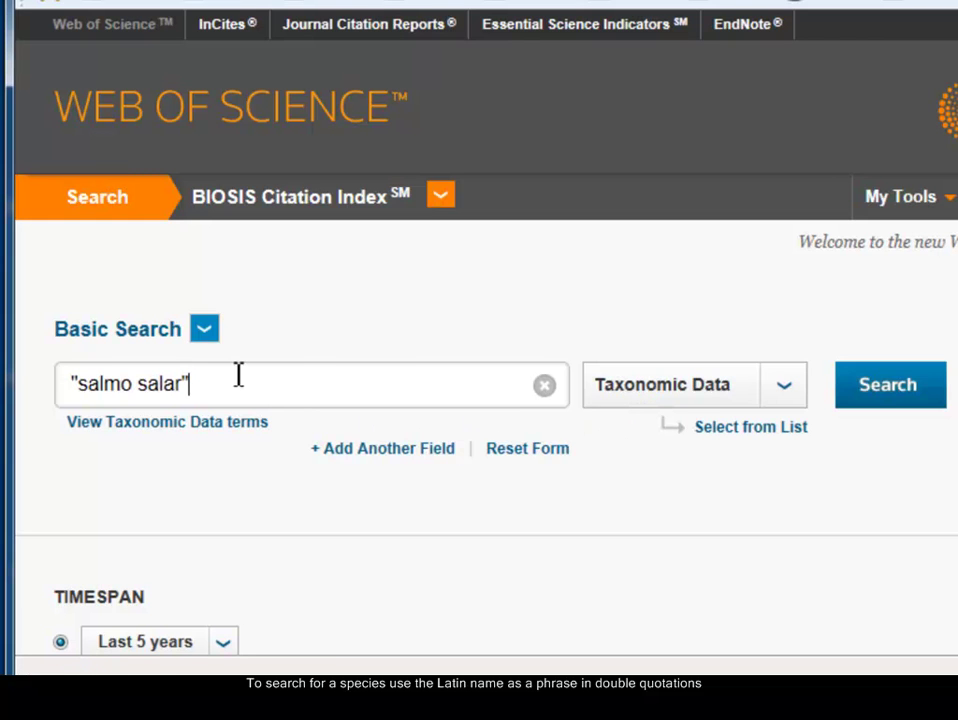
click(873, 393)
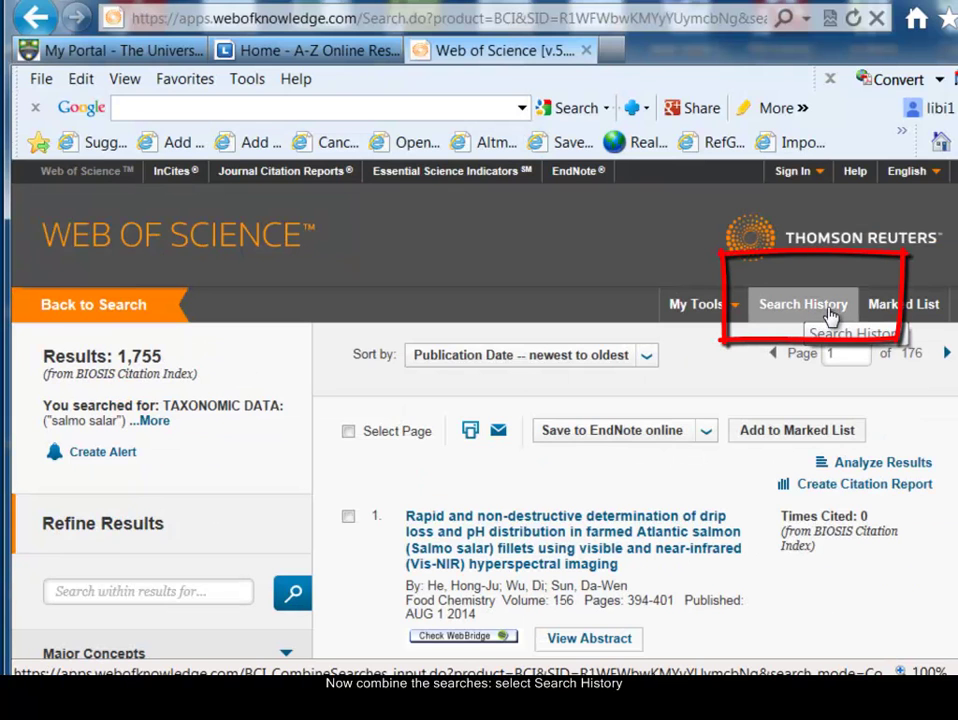
In Search History, combine sets #1 and #2 with AND and open the 42 results.
click(829, 315)
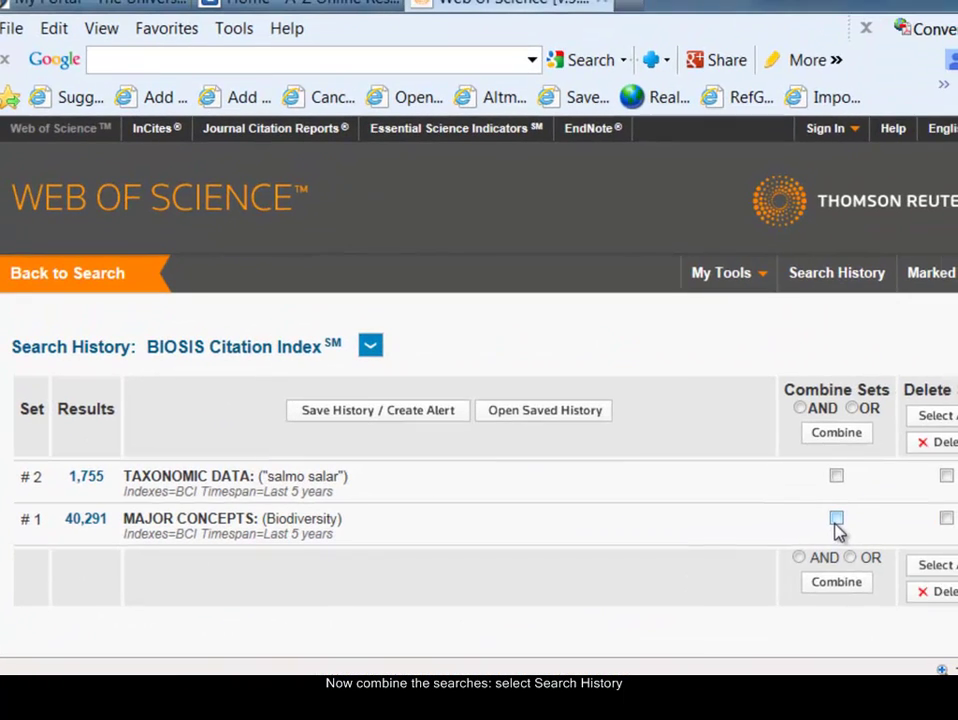
click(838, 519)
click(837, 477)
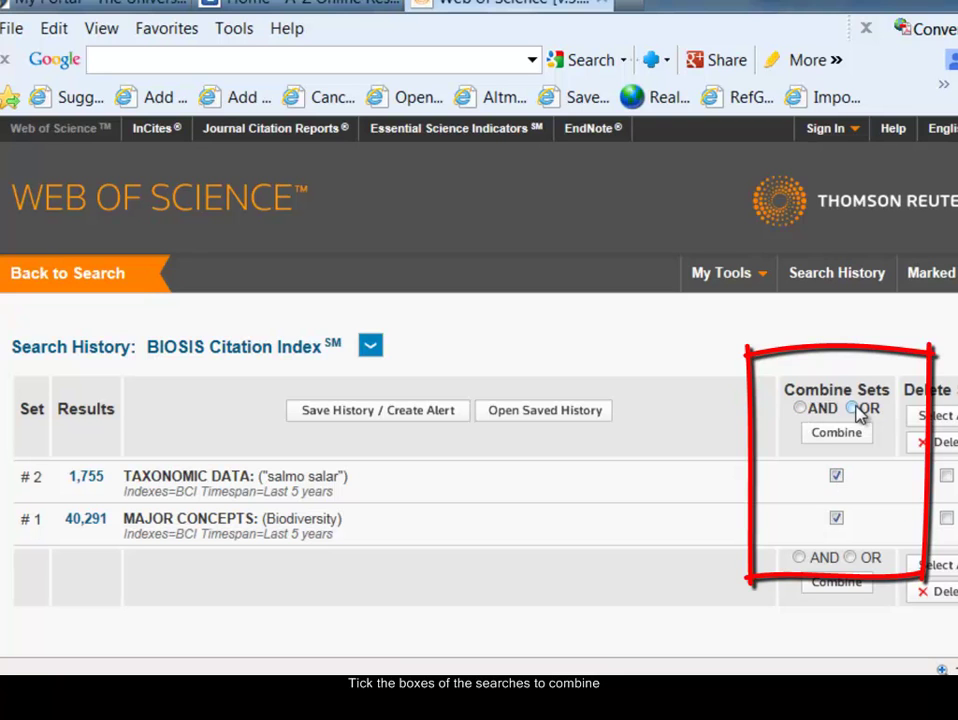
click(800, 410)
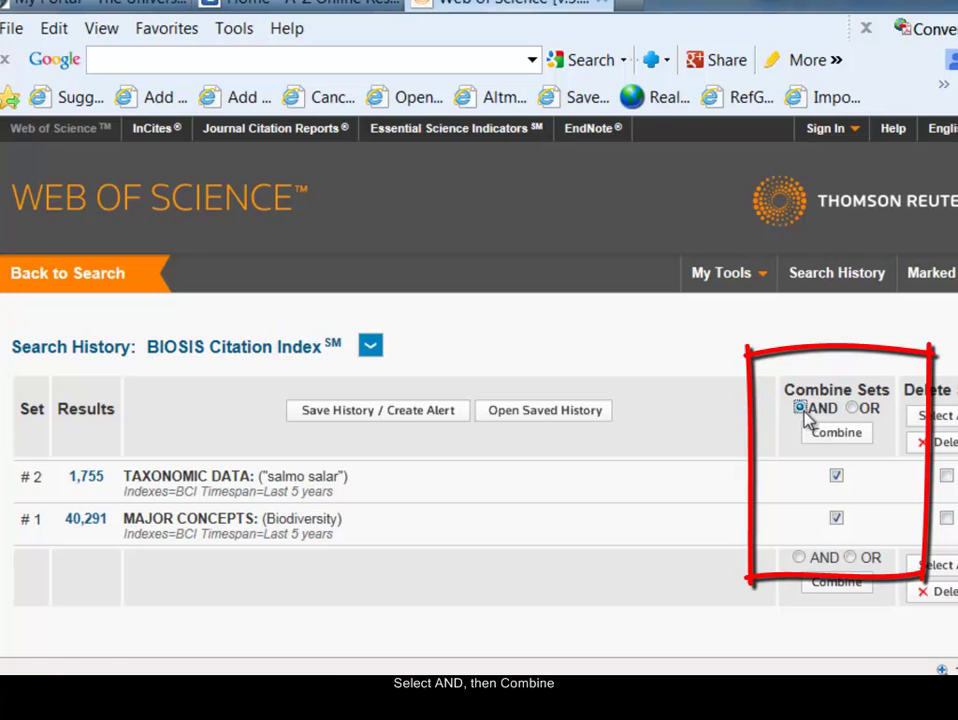
click(842, 441)
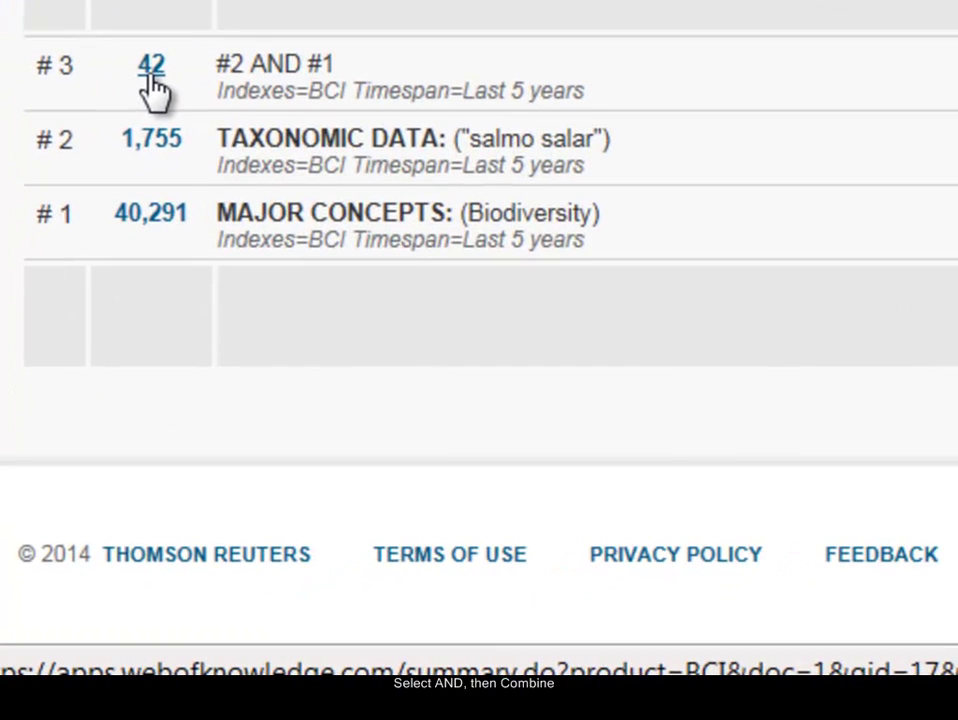
click(149, 78)
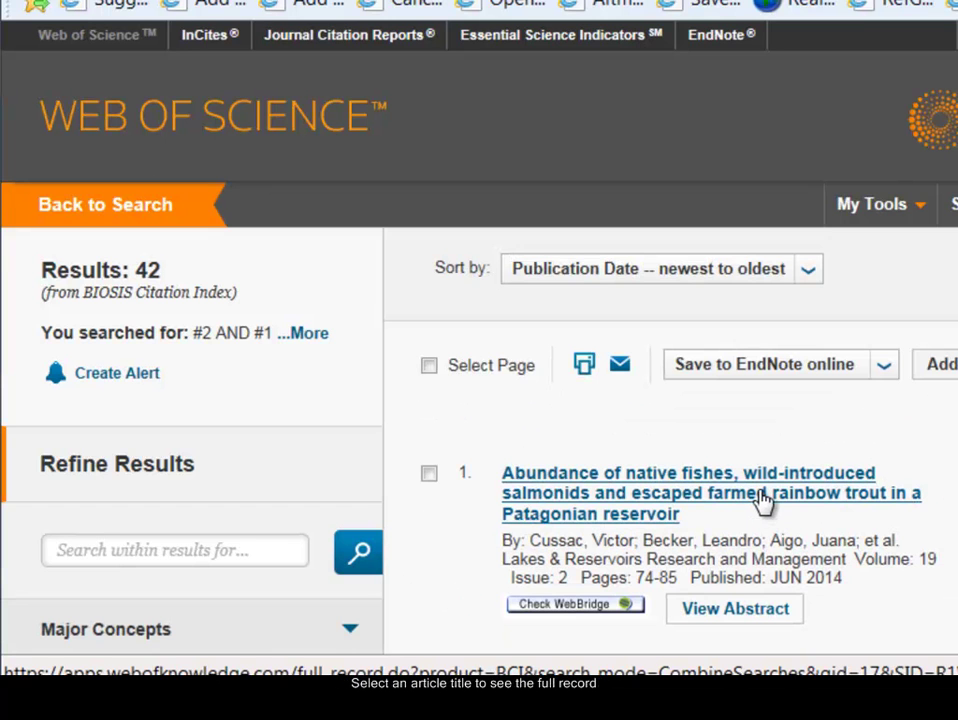
Open the Patagonian reservoir fish article's record and review its abstract, Major Concepts and Taxonomic Data.
click(763, 500)
click(762, 500)
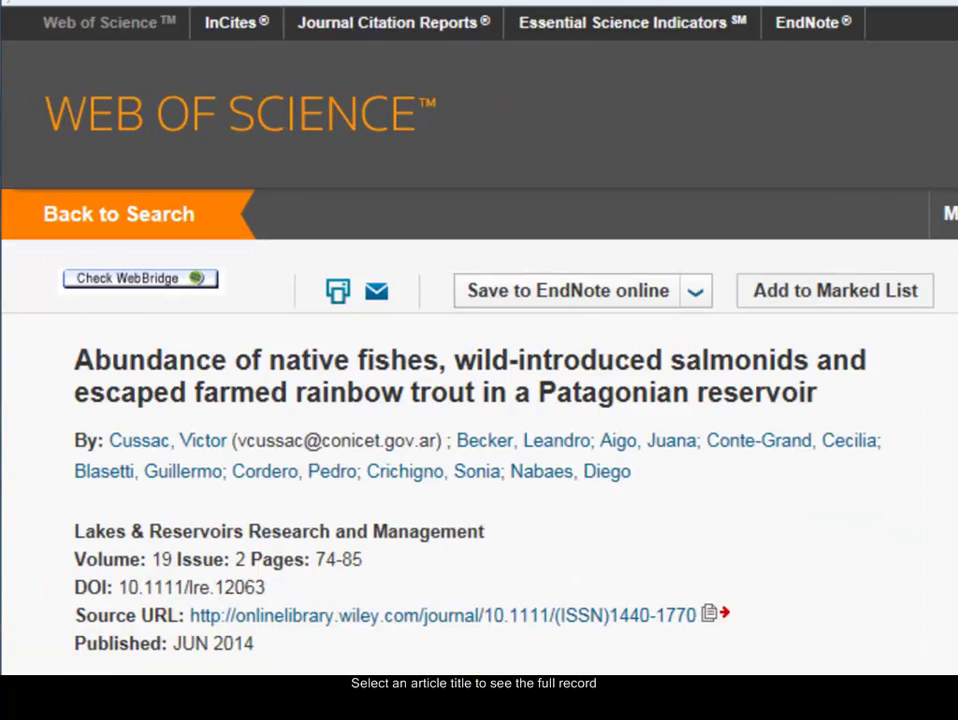
scroll(479, 400, down, 3)
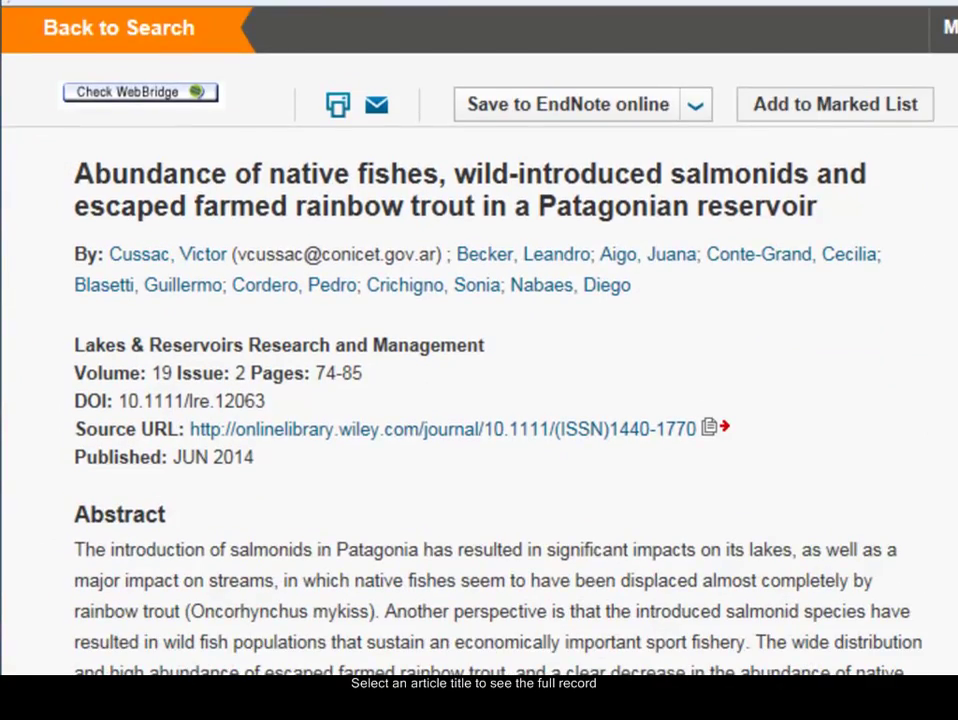
scroll(479, 340, down, 6)
scroll(479, 340, down, 2)
scroll(479, 340, down, 4)
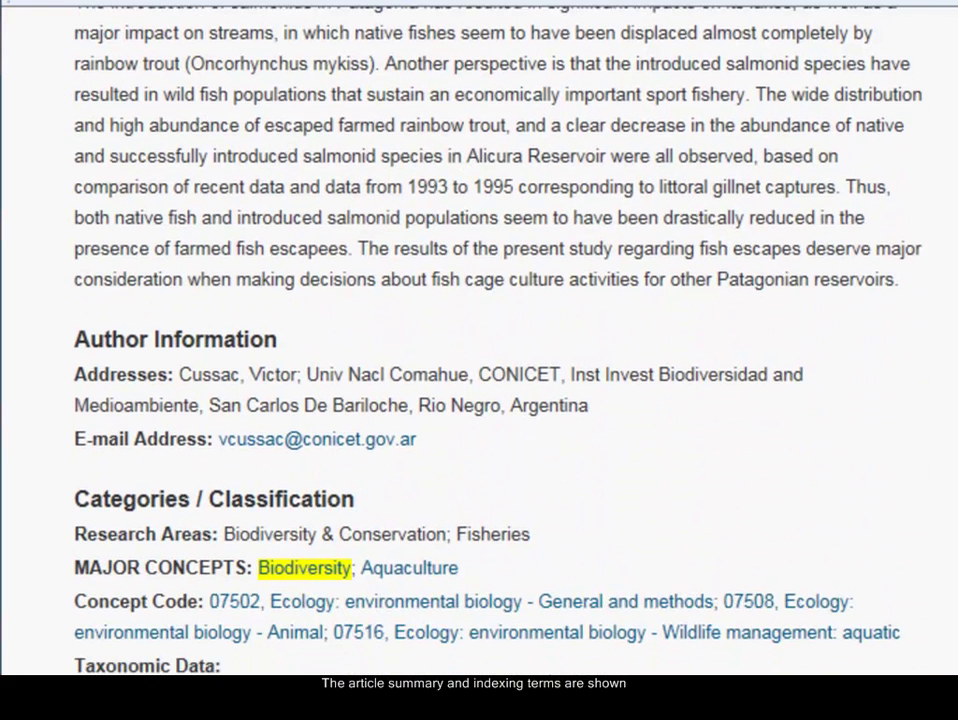
scroll(479, 340, down, 1)
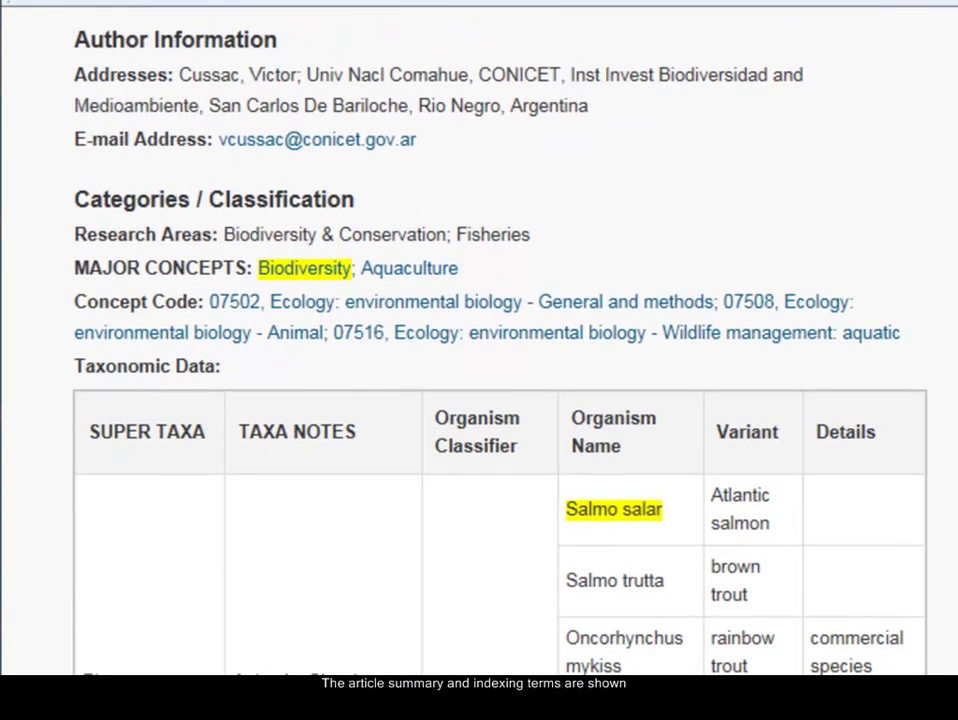
scroll(479, 340, down, 1)
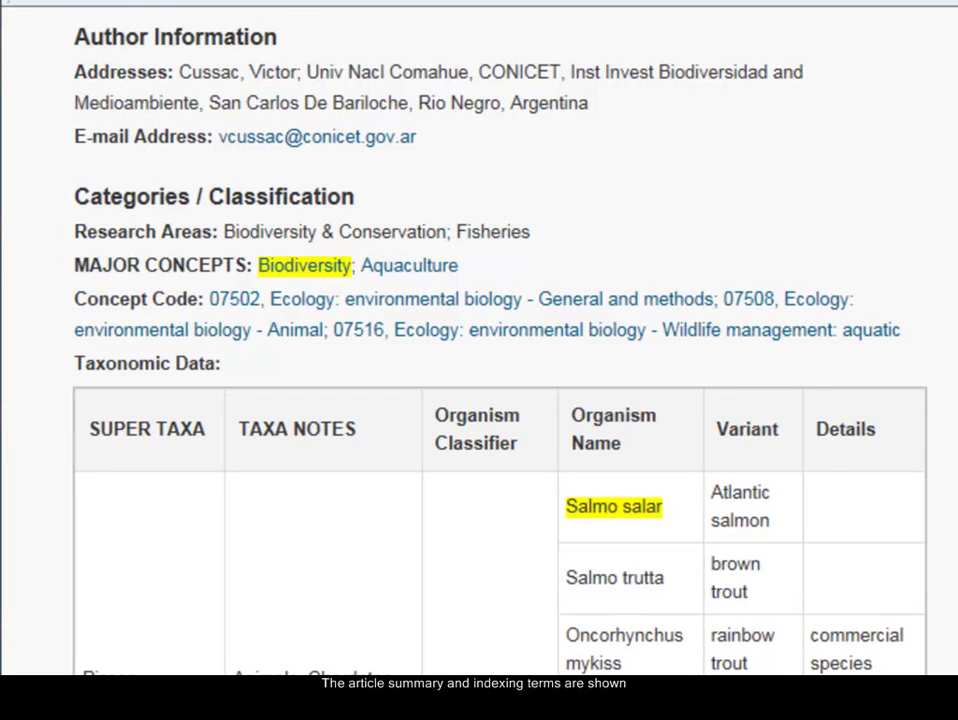
scroll(479, 340, down, 3)
scroll(479, 340, down, 2)
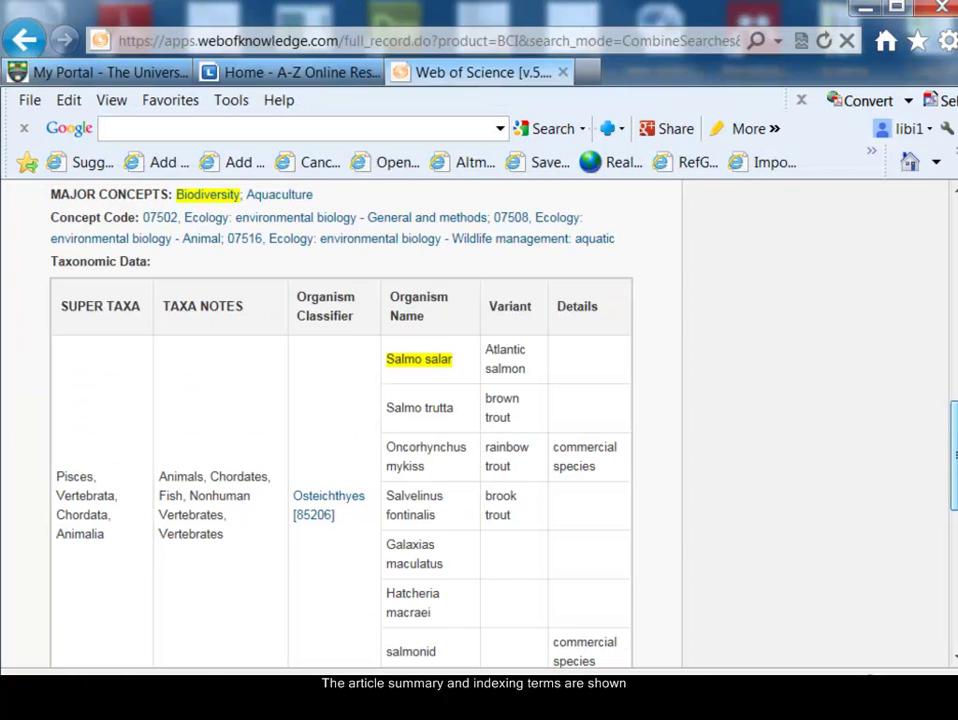
scroll(100, 370, up, 10)
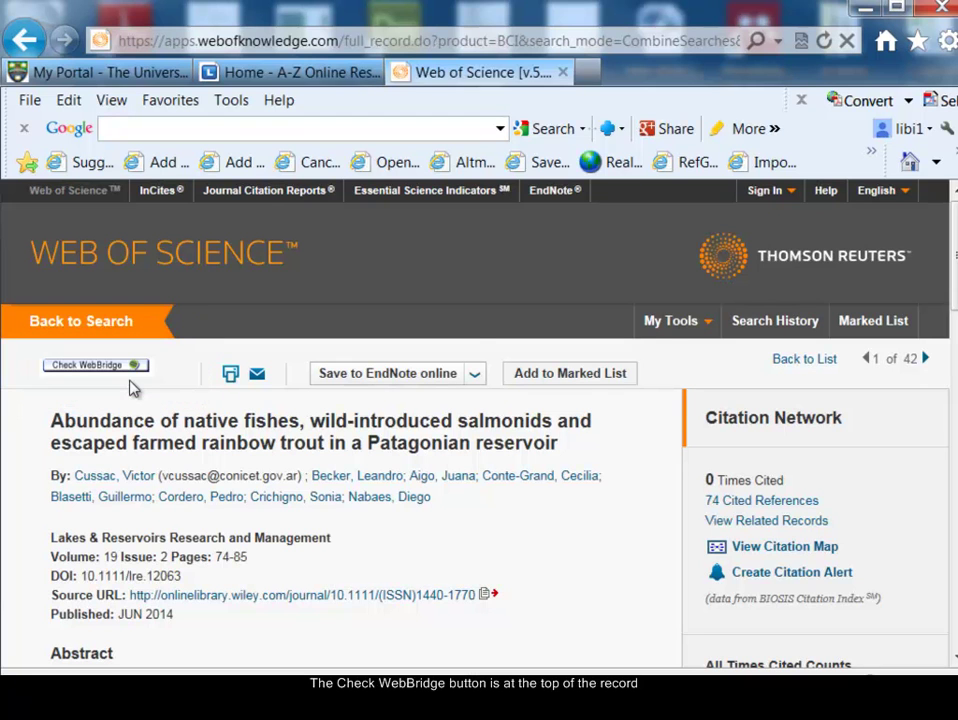
Add records 1 and 2 of the 42 results to the Marked List.
click(604, 377)
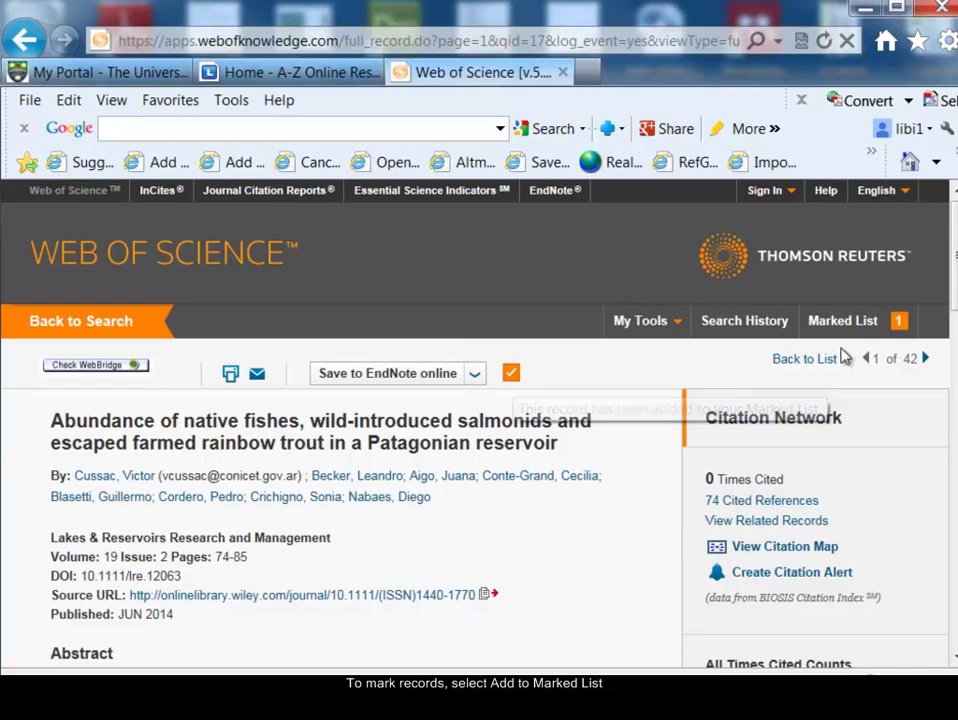
click(926, 362)
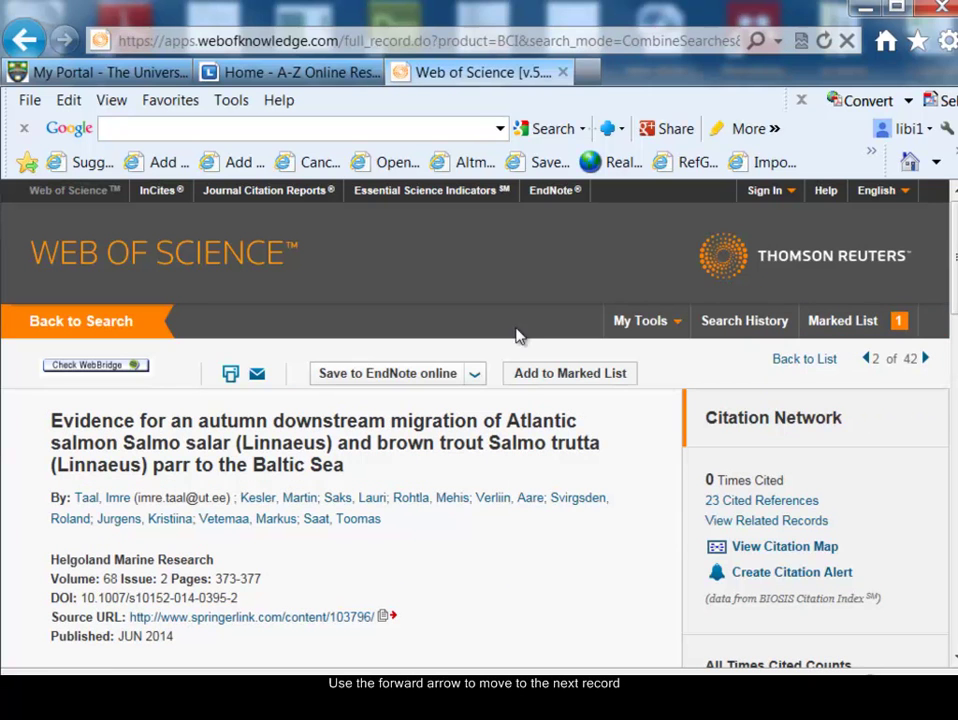
click(620, 384)
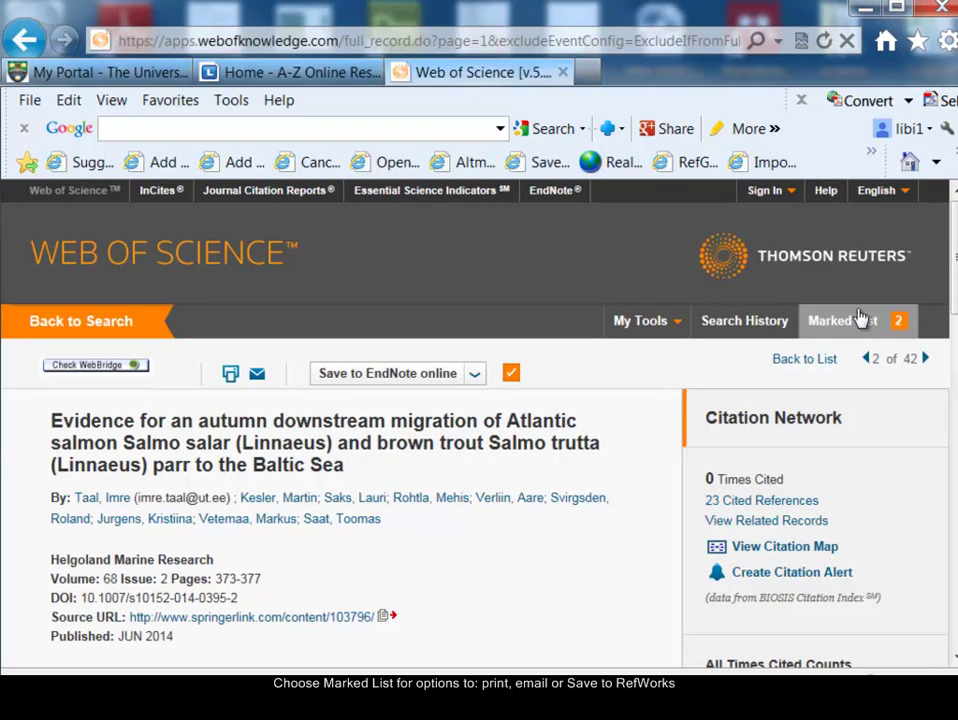
Review the Marked List's output and Save options, then go back to Basic Search.
click(855, 321)
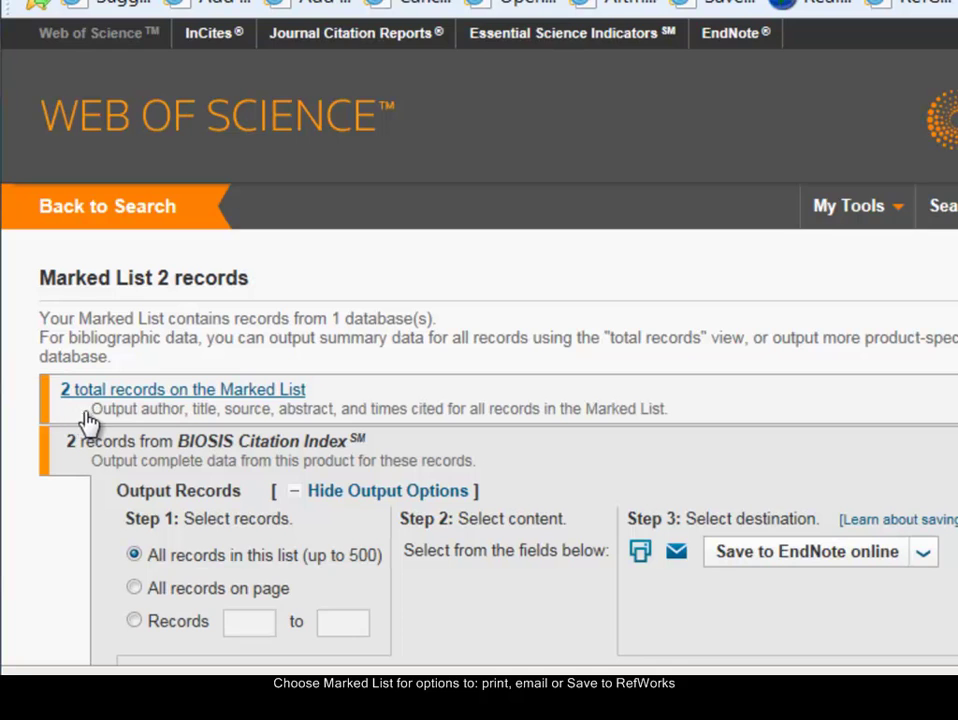
scroll(480, 400, down, 4)
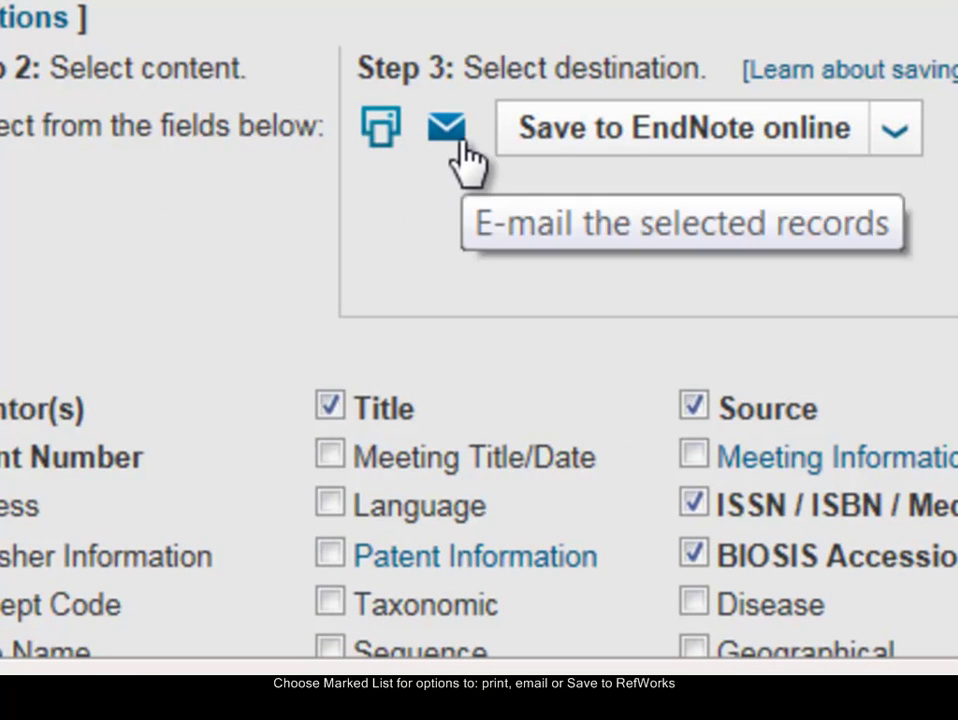
click(893, 148)
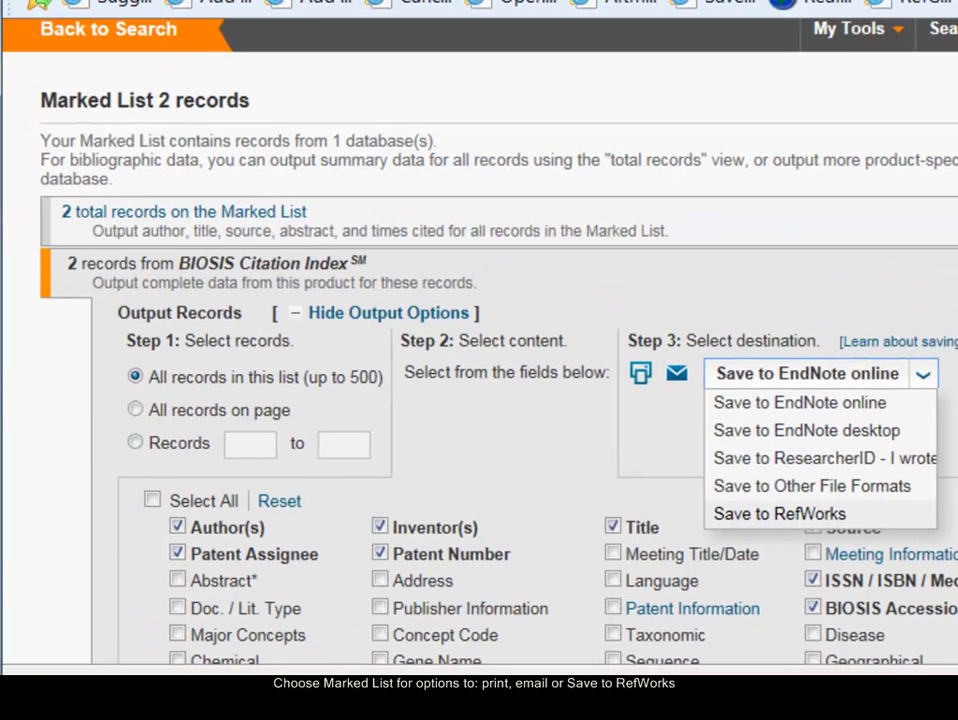
scroll(35, 245, up, 3)
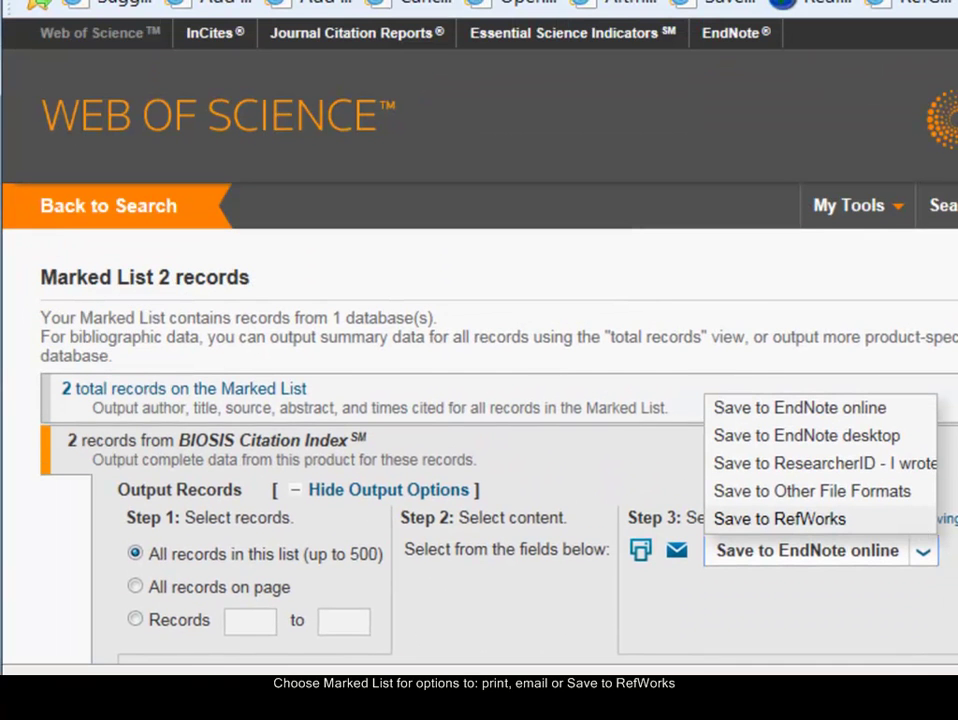
click(70, 222)
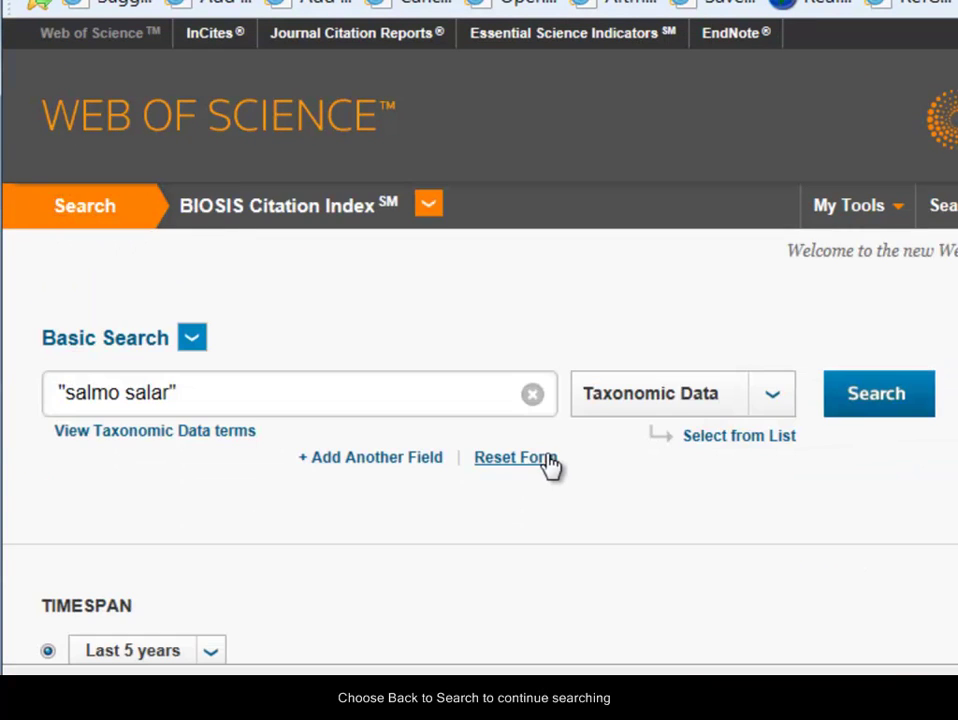